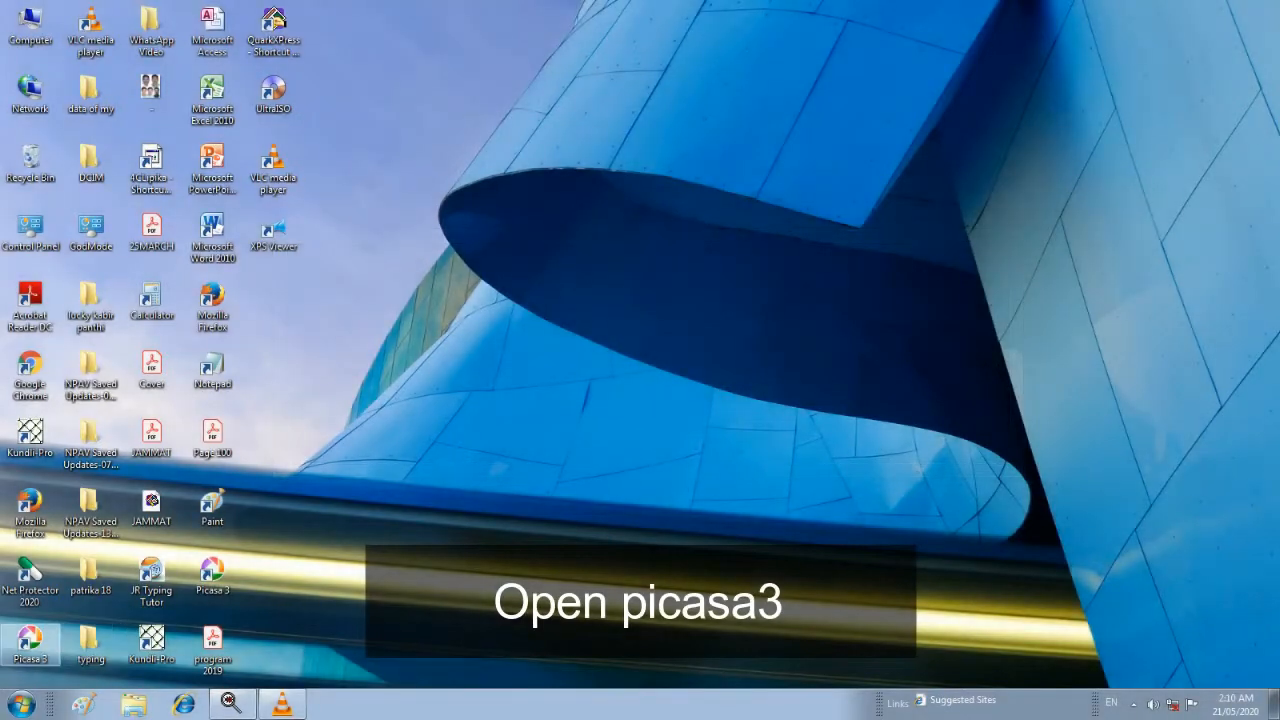
- Open Picasa 3 and start a new movie from the images in the cw folder
right_click(40, 644)
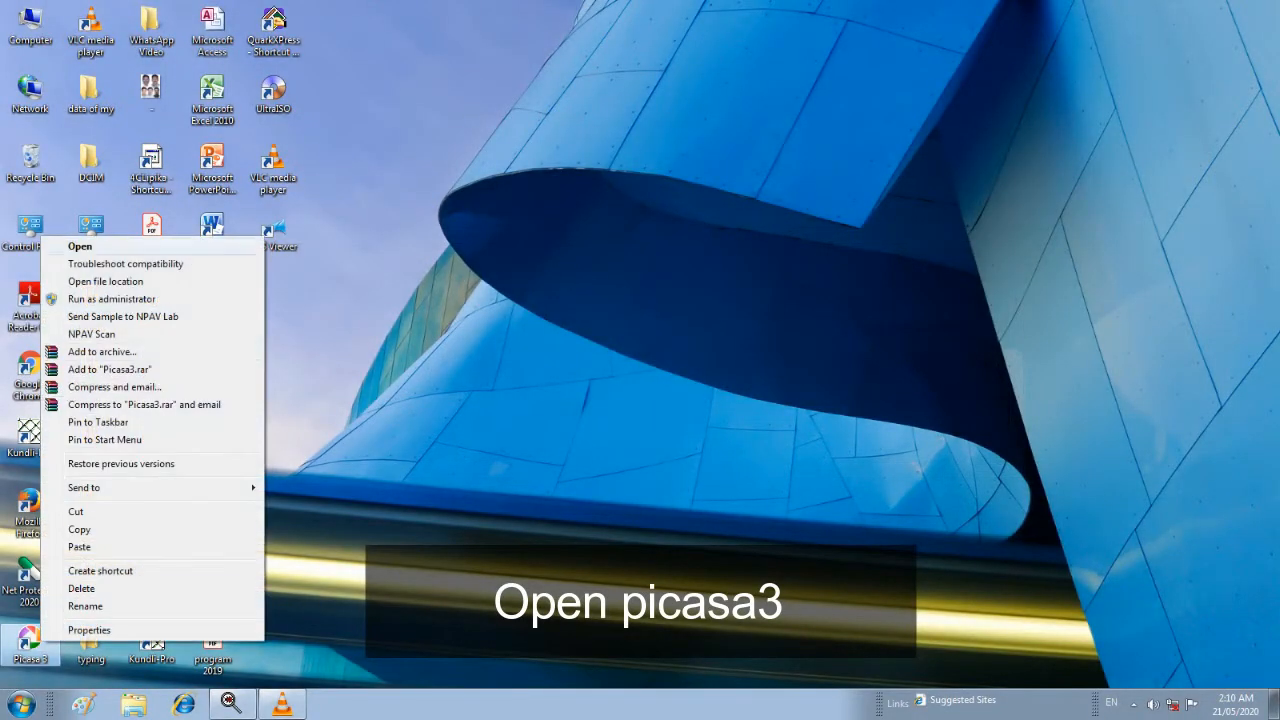
key("Return")
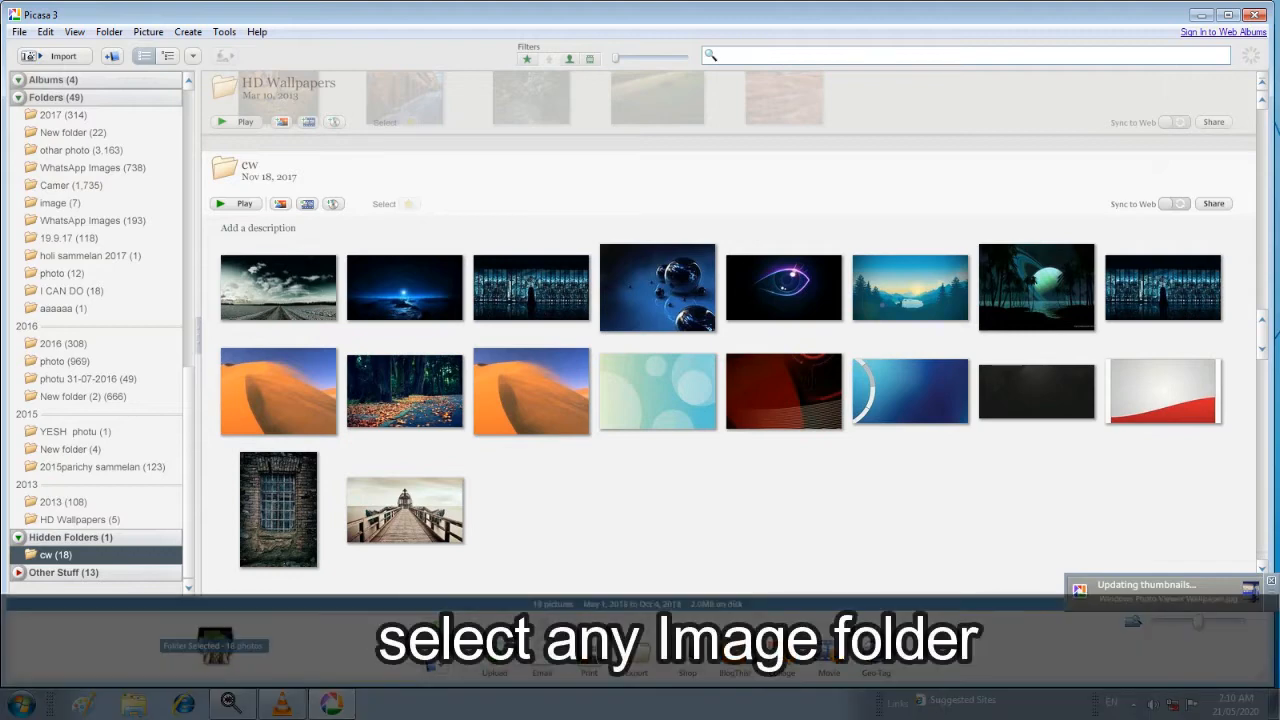
left_click(829, 662)
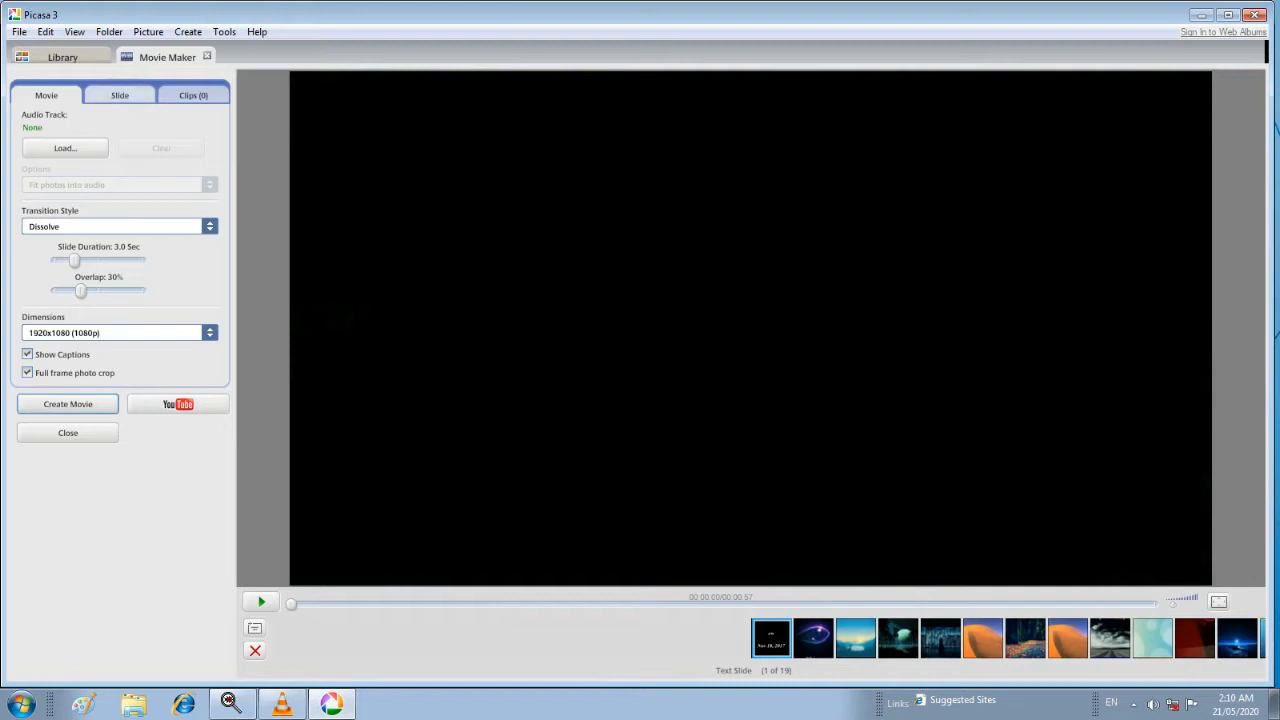
- Replace the first line of the opening text slide with "welcome"
left_click(119, 95)
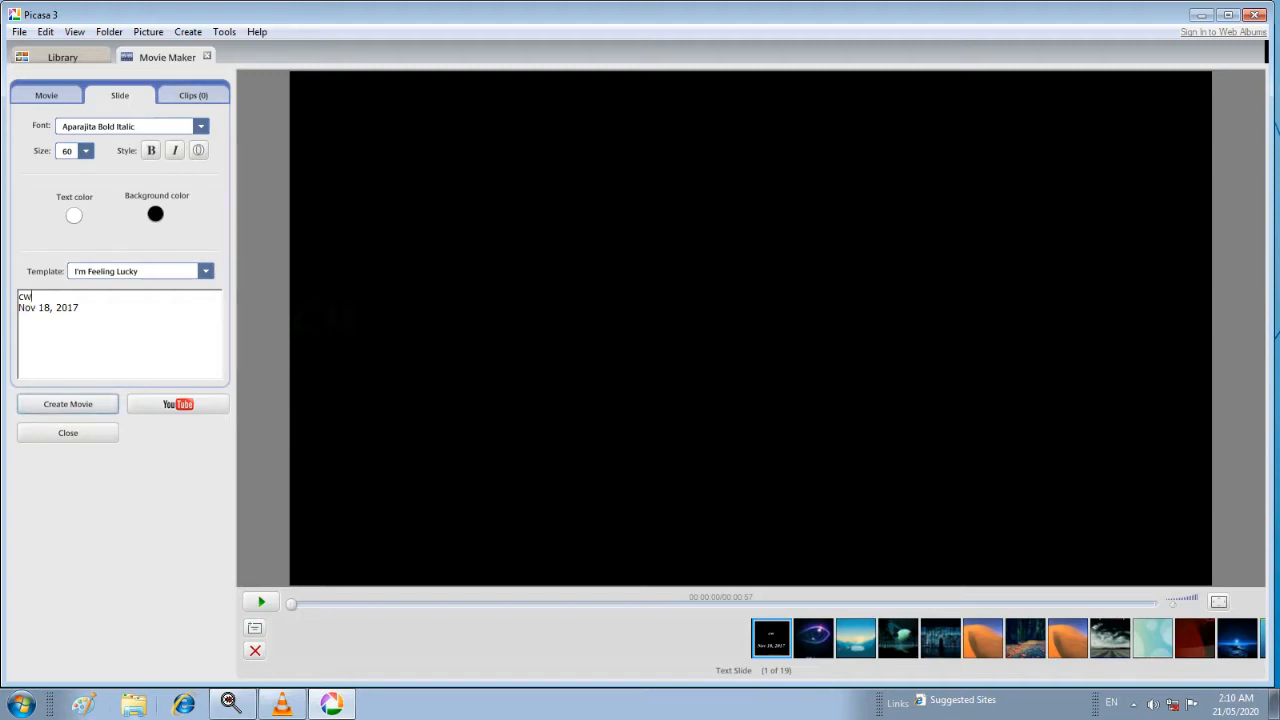
left_click(133, 703)
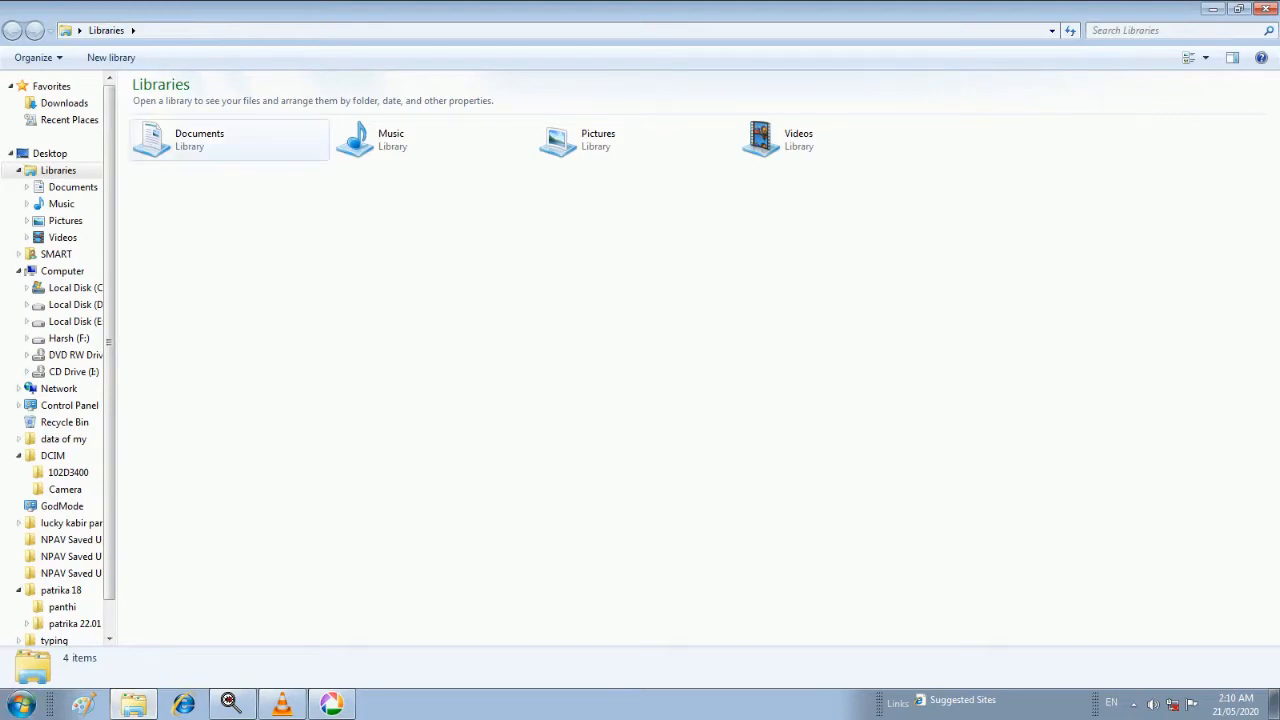
left_click(1265, 8)
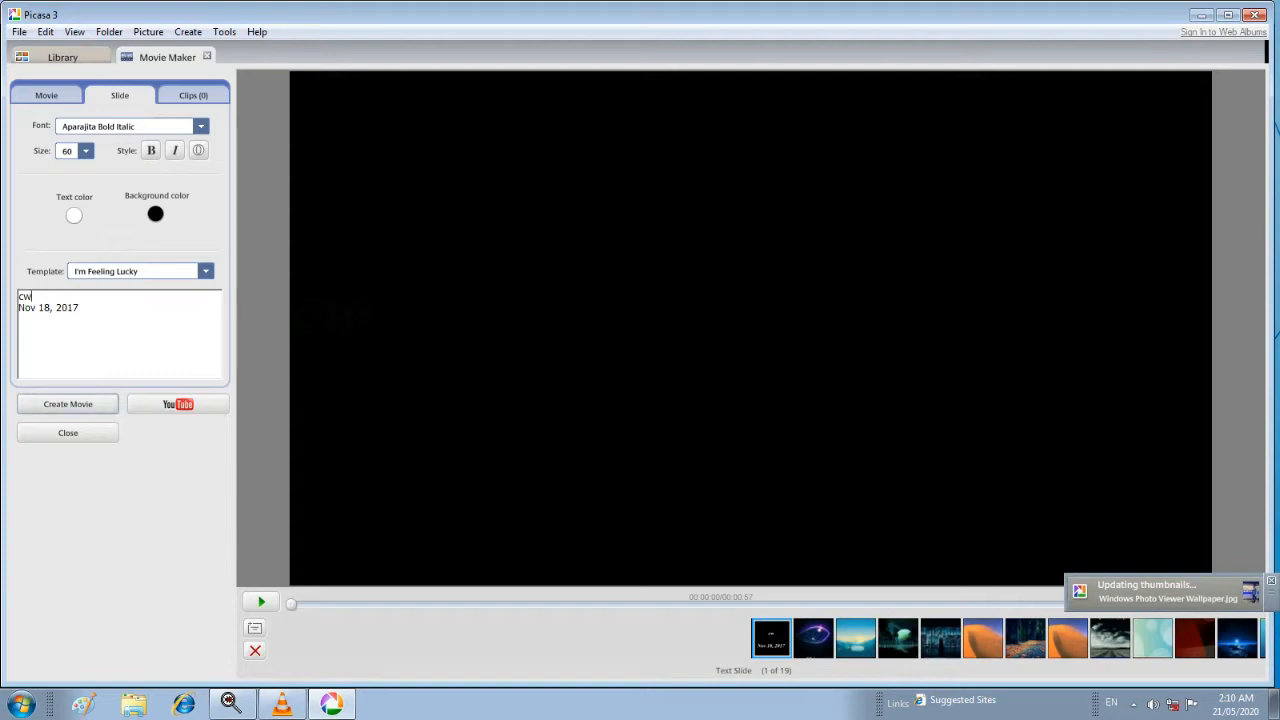
key("BackSpace")
key("BackSpace")
type("wel")
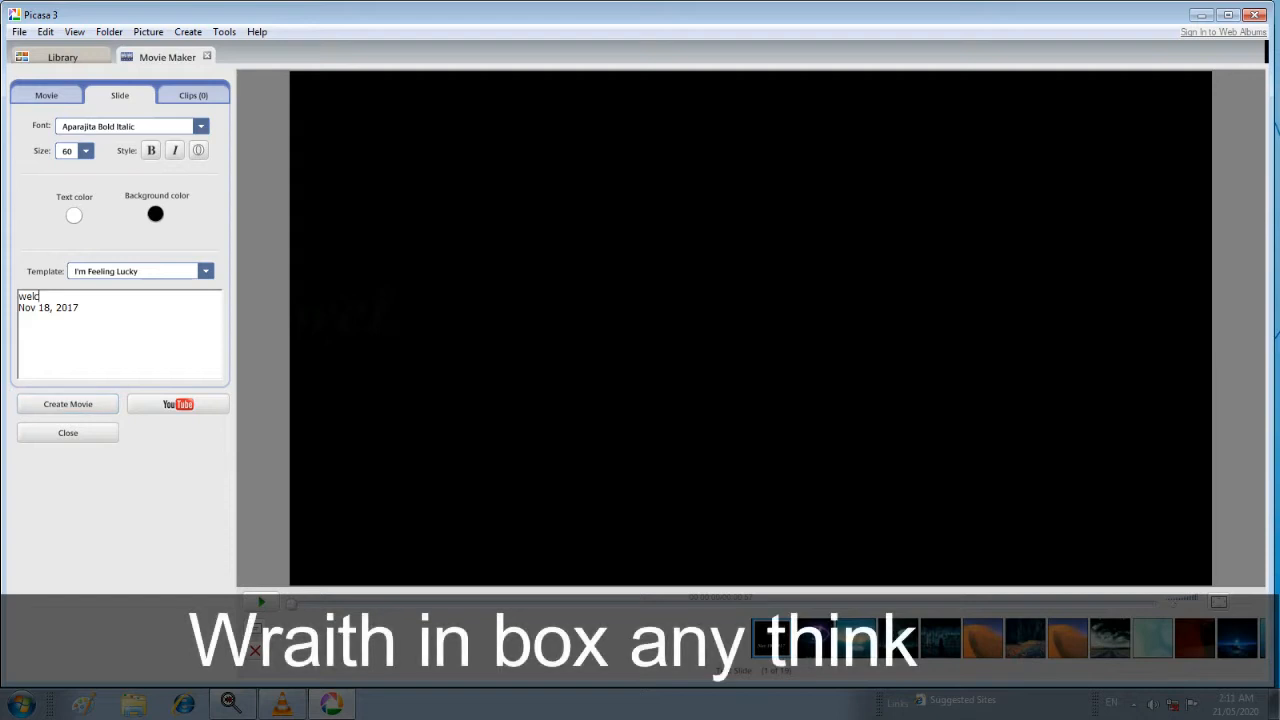
type("com")
key("BackSpace")
key("BackSpace")
key("BackSpace")
key("BackSpace")
key("BackSpace")
key("BackSpace")
key("BackSpace")
key("BackSpace")
key("BackSpace")
key("BackSpace")
key("BackSpace")
key("BackSpace")
key("BackSpace")
key("BackSpace")
key("BackSpace")
key("BackSpace")
key("ctrl+z")
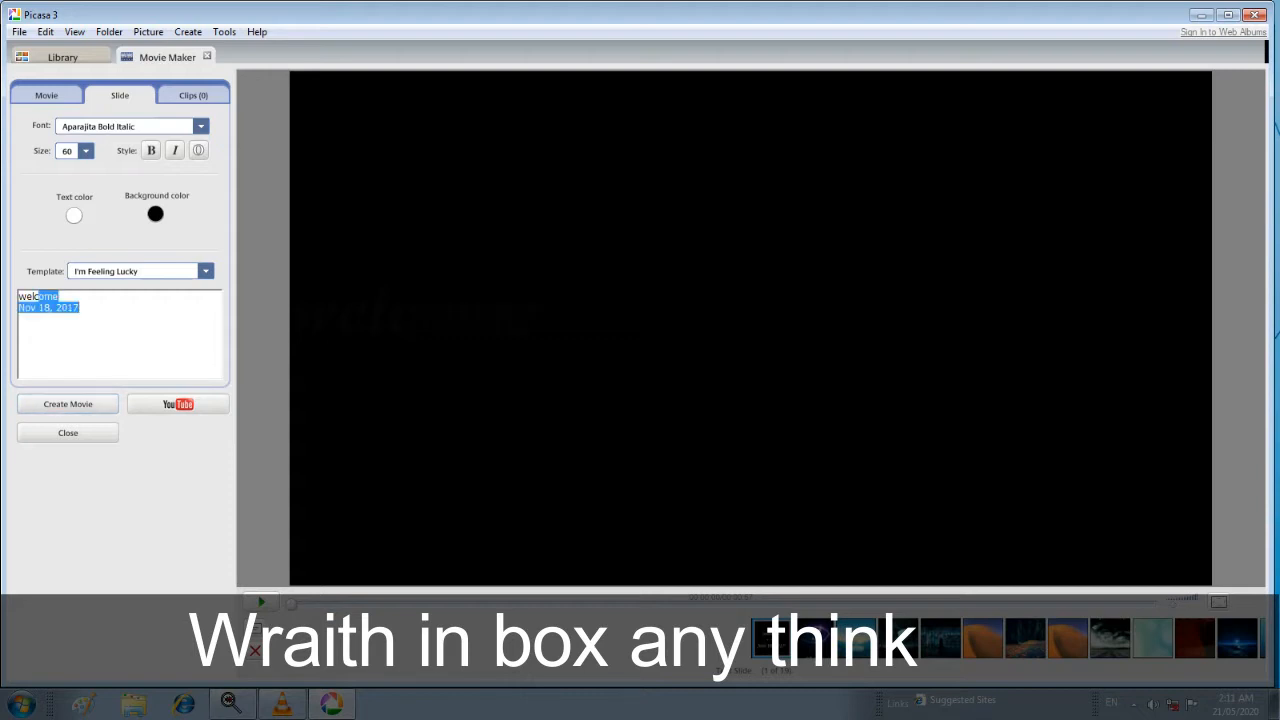
- Replace the date line below "welcome" on the opening text slide with "1.1.2020"
left_click_drag(80, 308, 57, 308)
key("BackSpace")
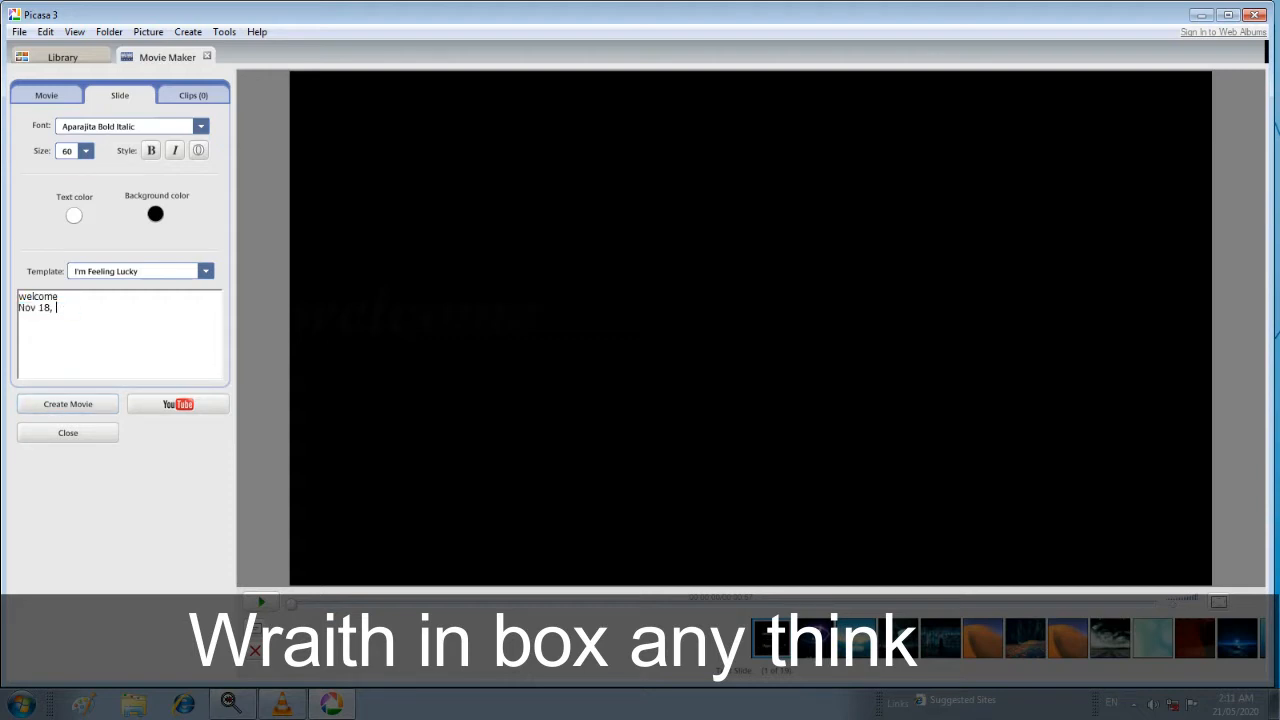
key("BackSpace")
key("BackSpace")
key("BackSpace")
key("BackSpace")
key("BackSpace")
type("1.1")
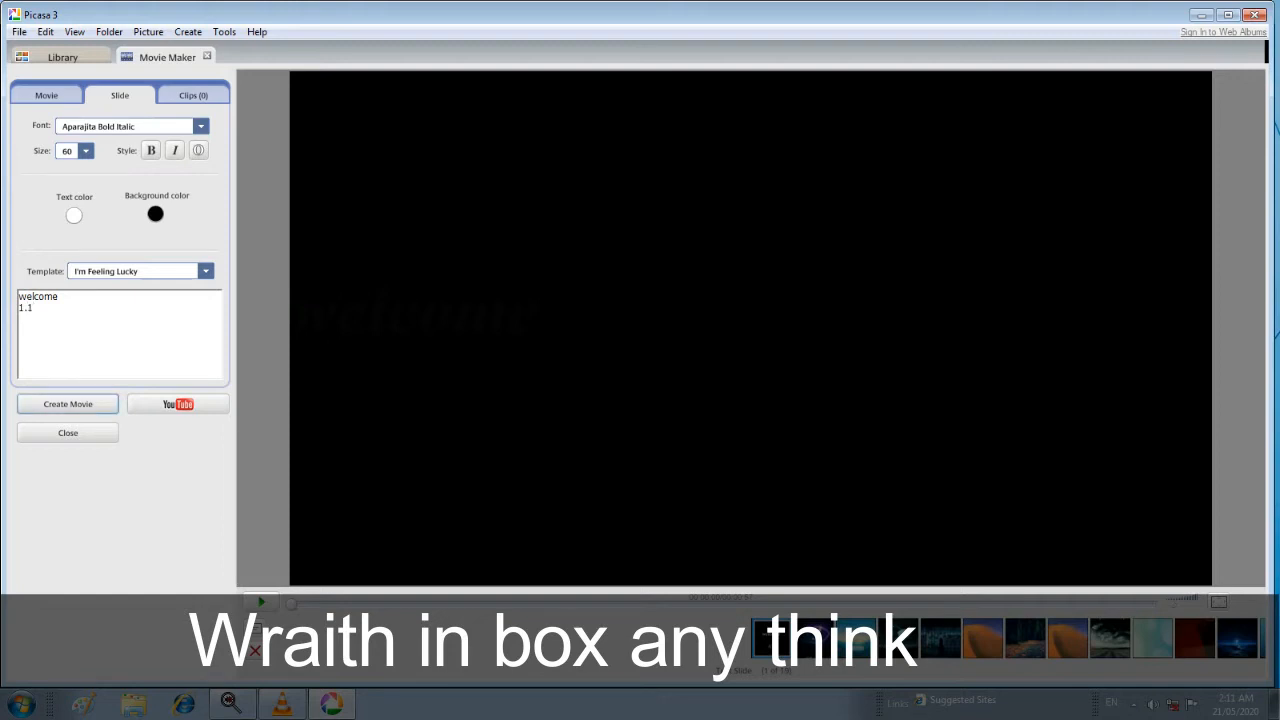
type(".2020")
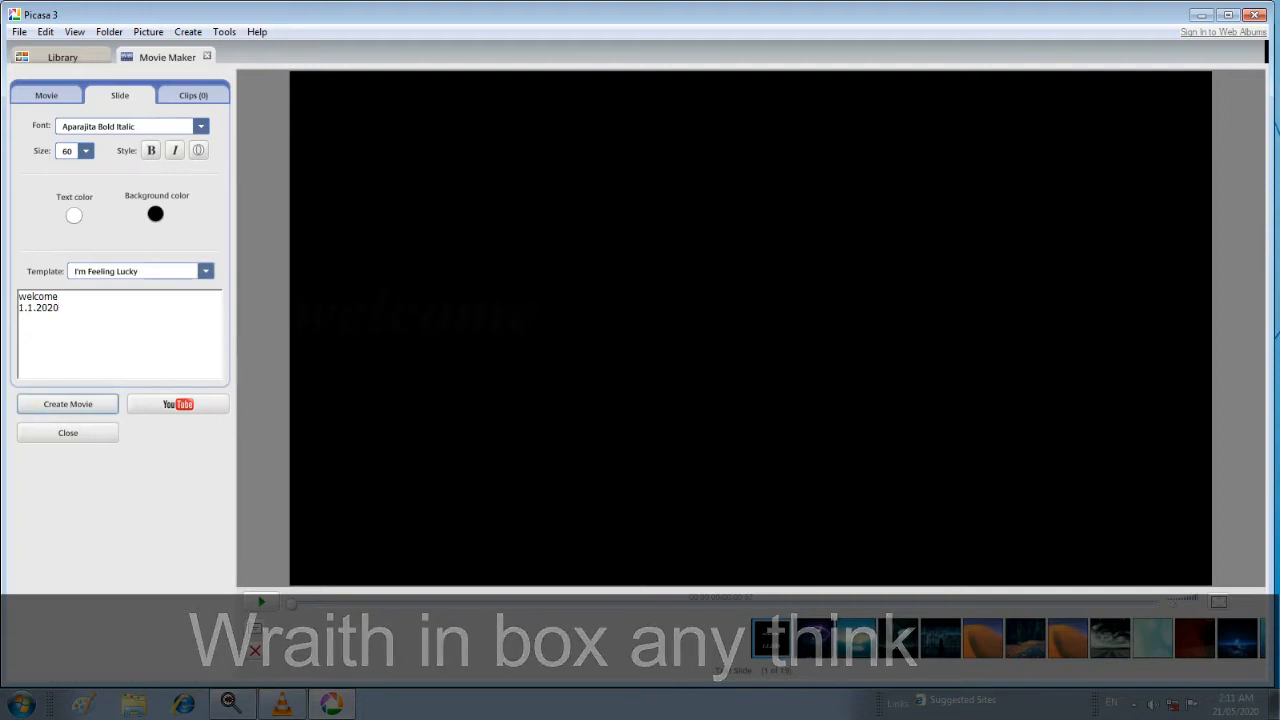
- Return to the general movie settings and preview the movie from the opening slide, pausing at the first sand dune image
left_click(46, 95)
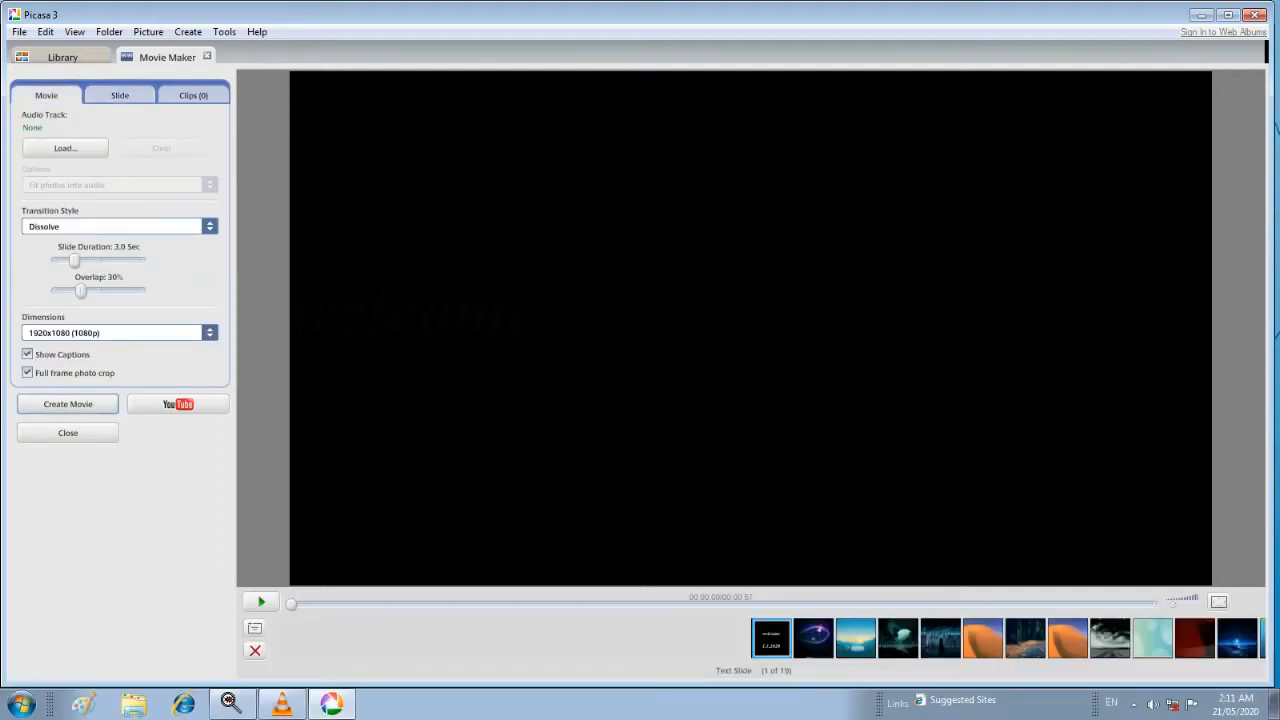
left_click(261, 602)
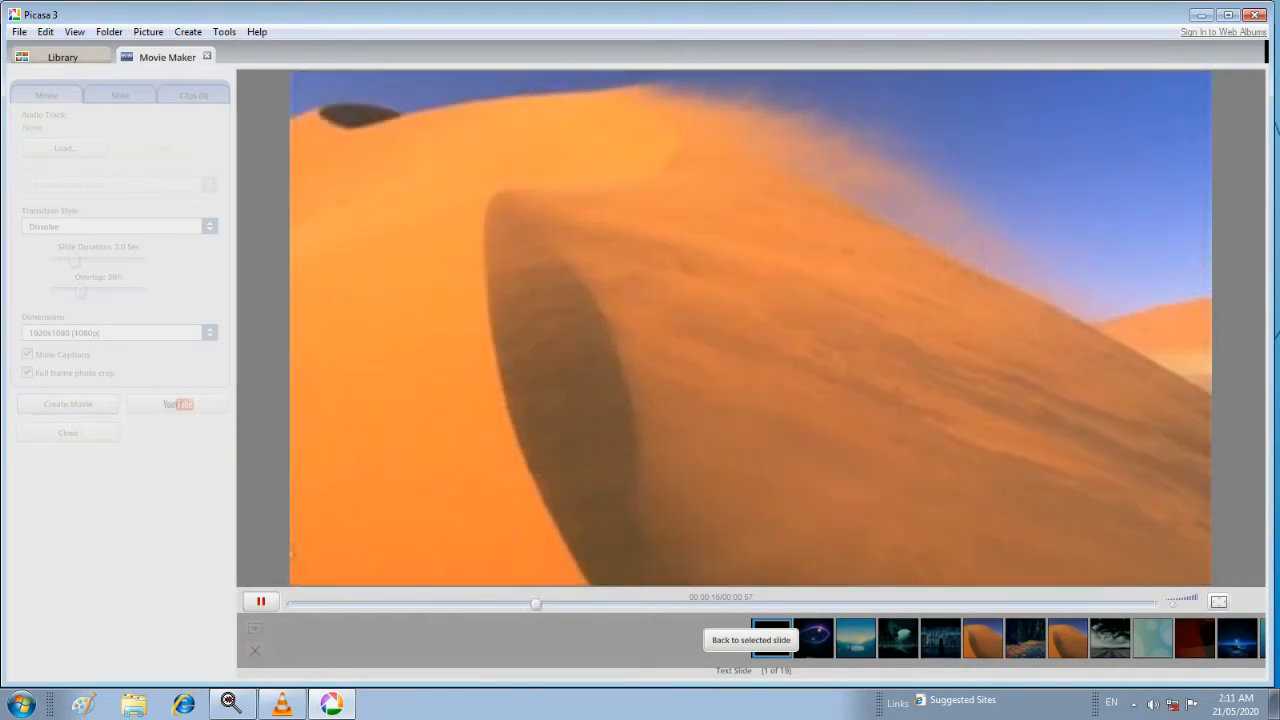
key("space")
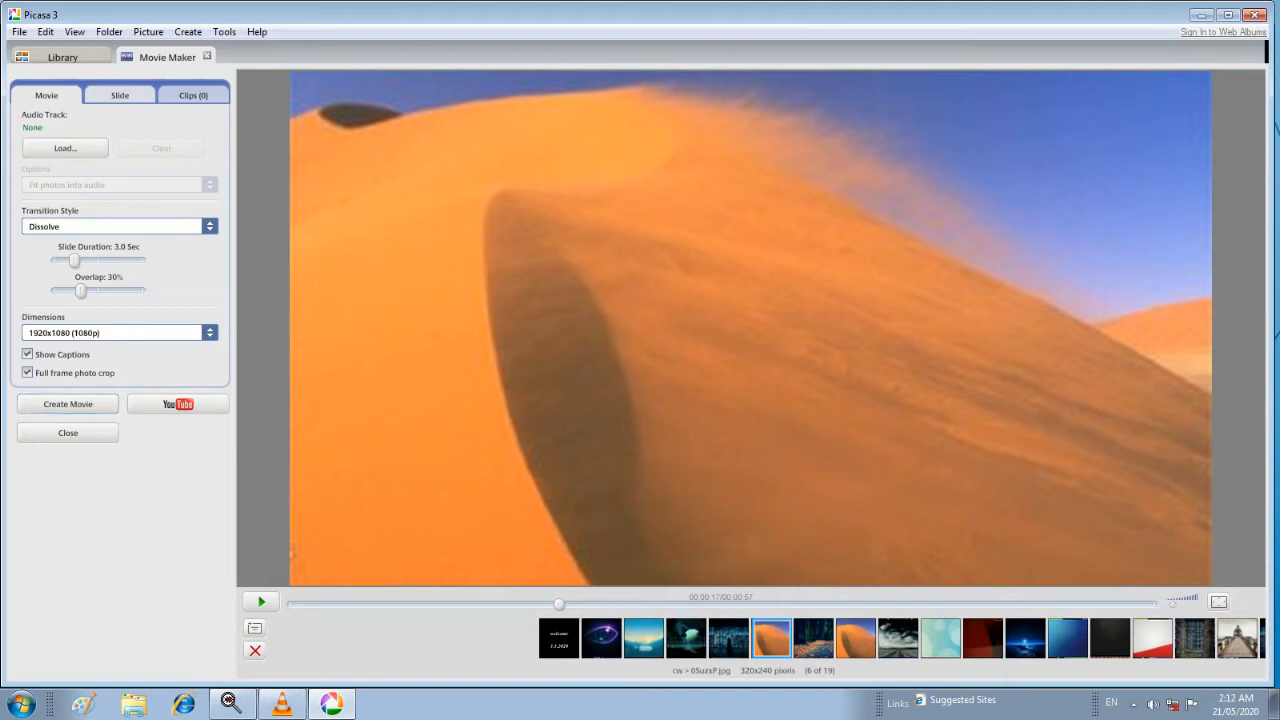
- Set the text template of the first sand dune slide to Gradient - White
left_click(120, 95)
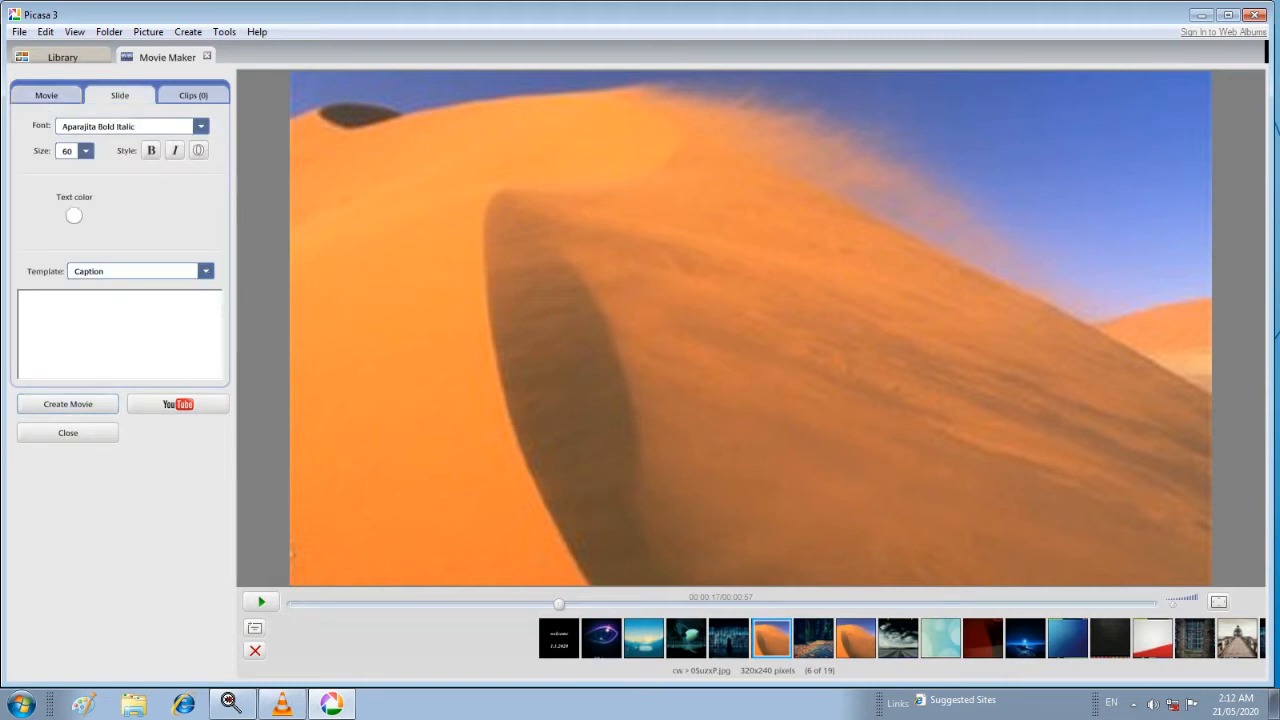
left_click(206, 271)
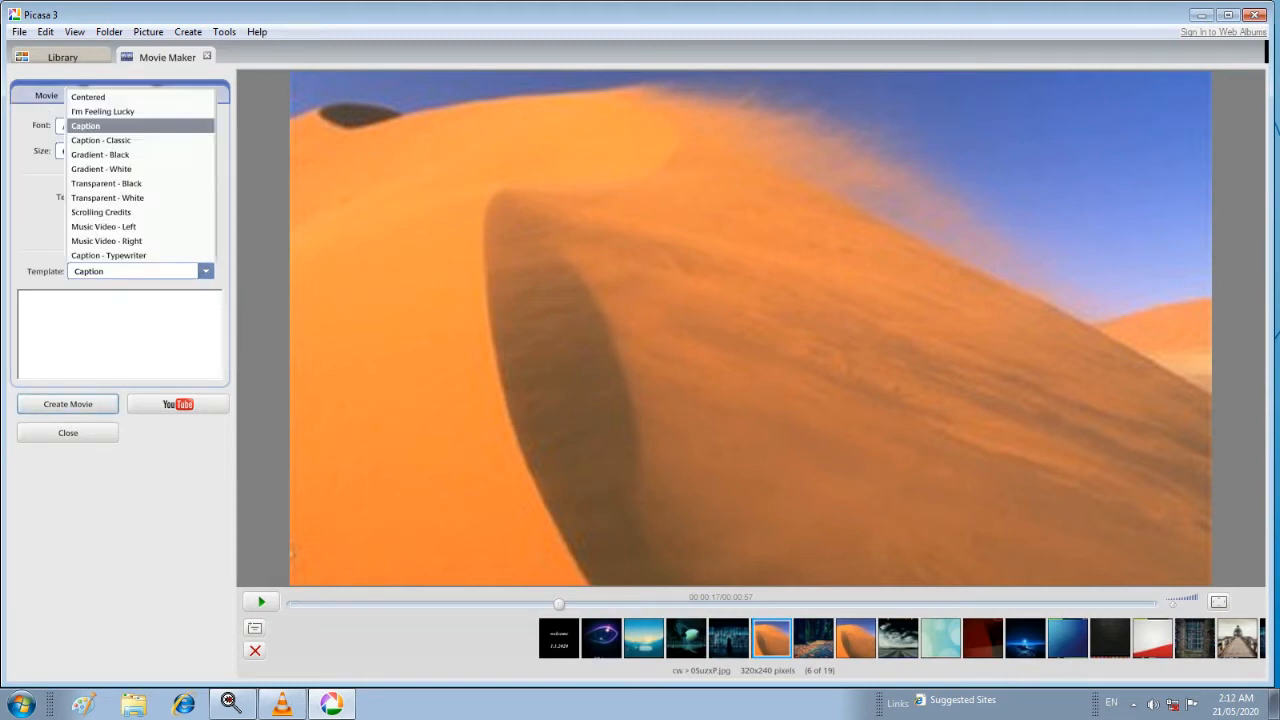
key("End")
key("Up")
key("Up")
key("Up")
key("Up")
key("Up")
key("Up")
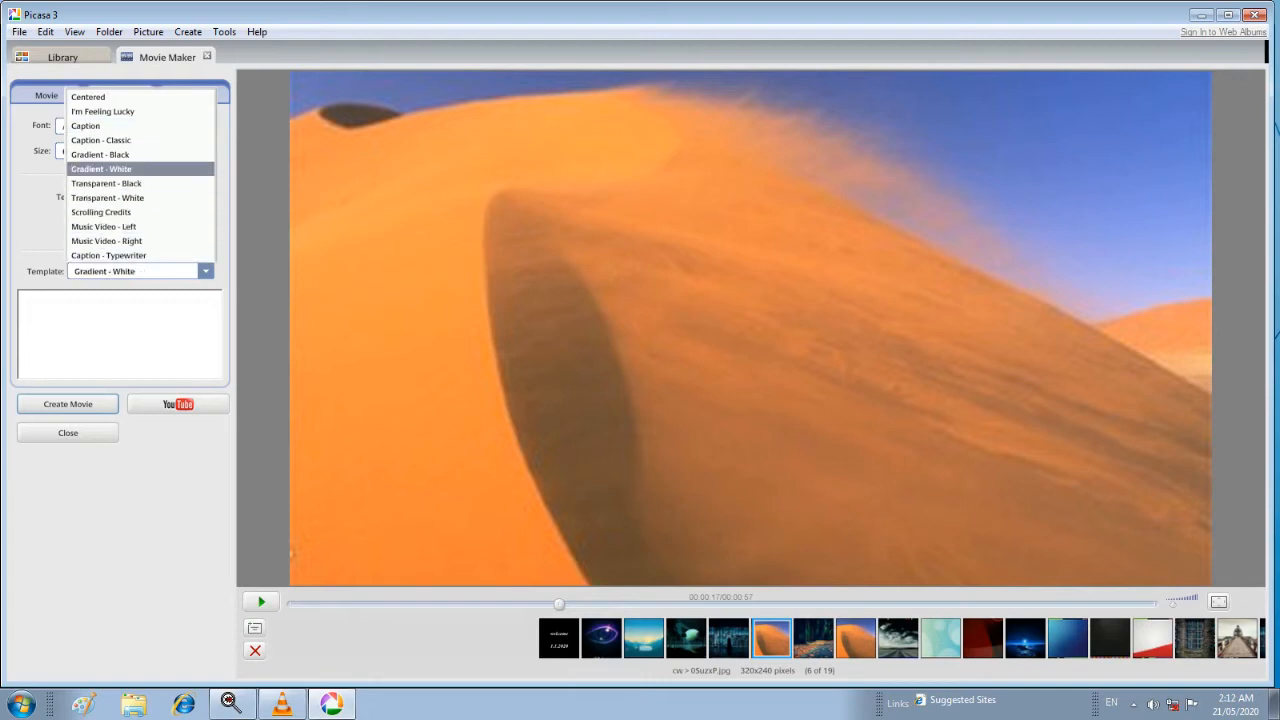
key("Return")
- Preview the movie from the first sand dune slide, pausing at the cloudy field and again at the pale circles image
left_click(261, 601)
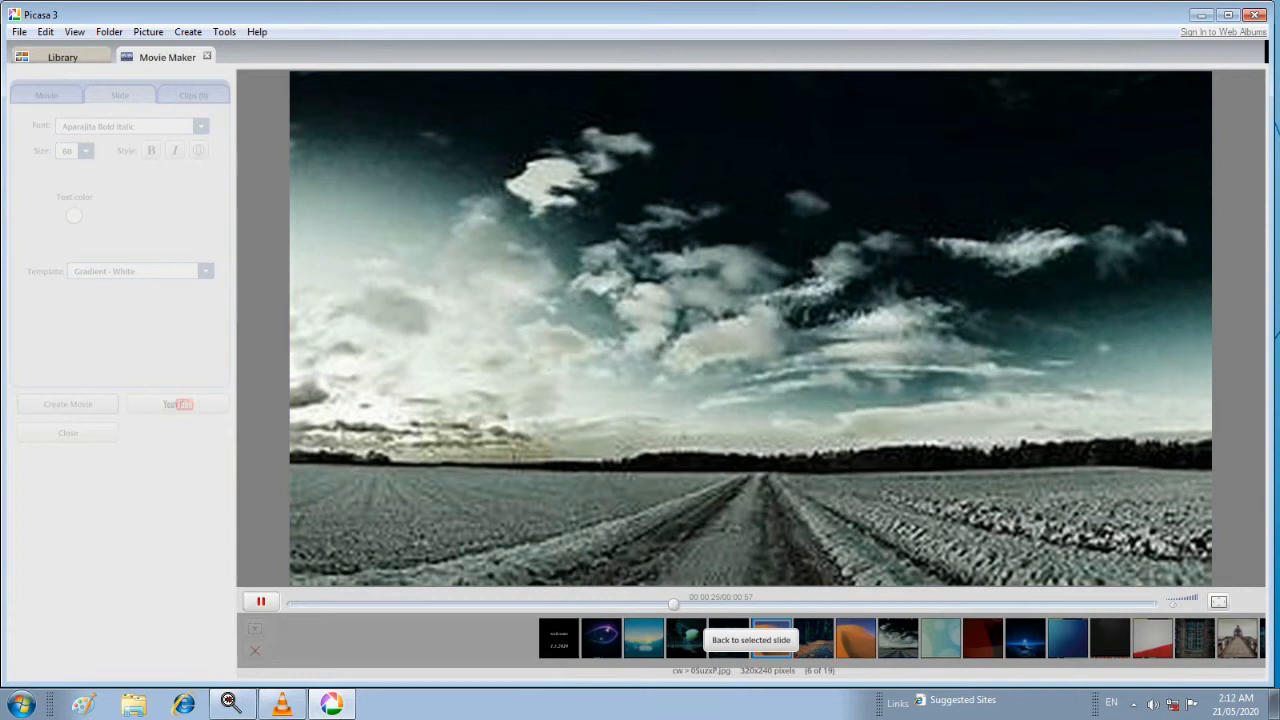
left_click(260, 601)
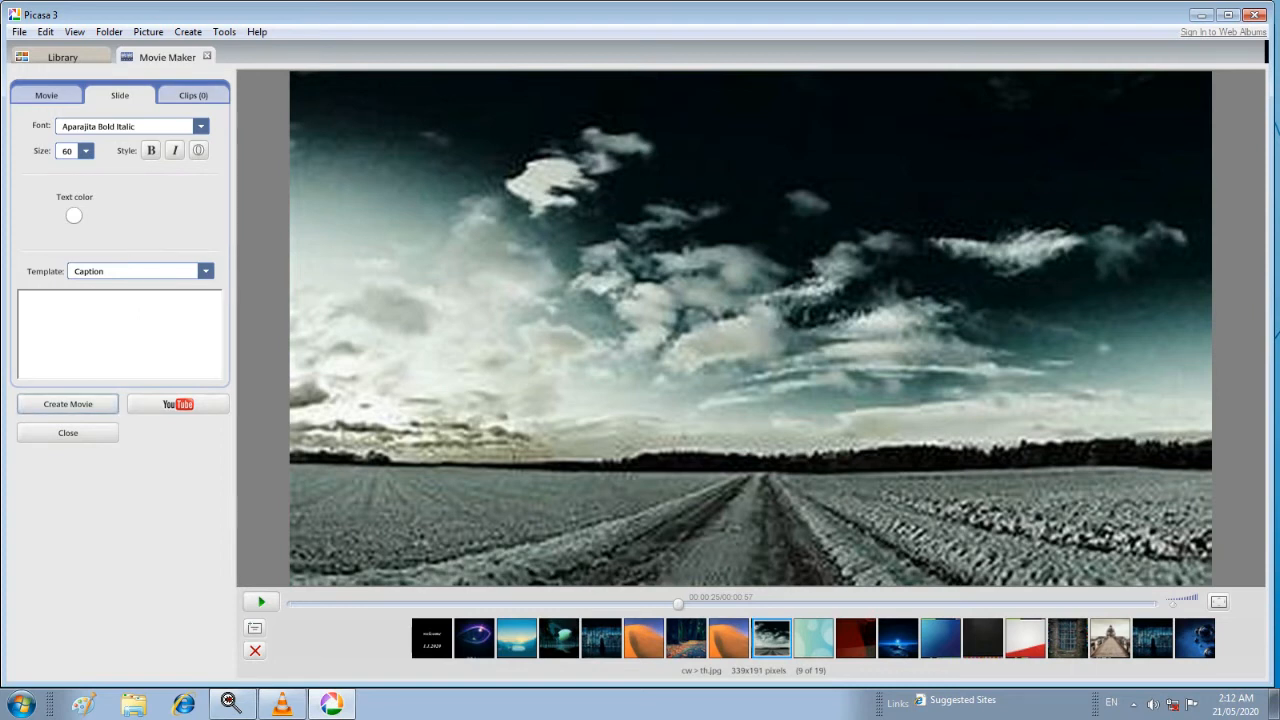
key("space")
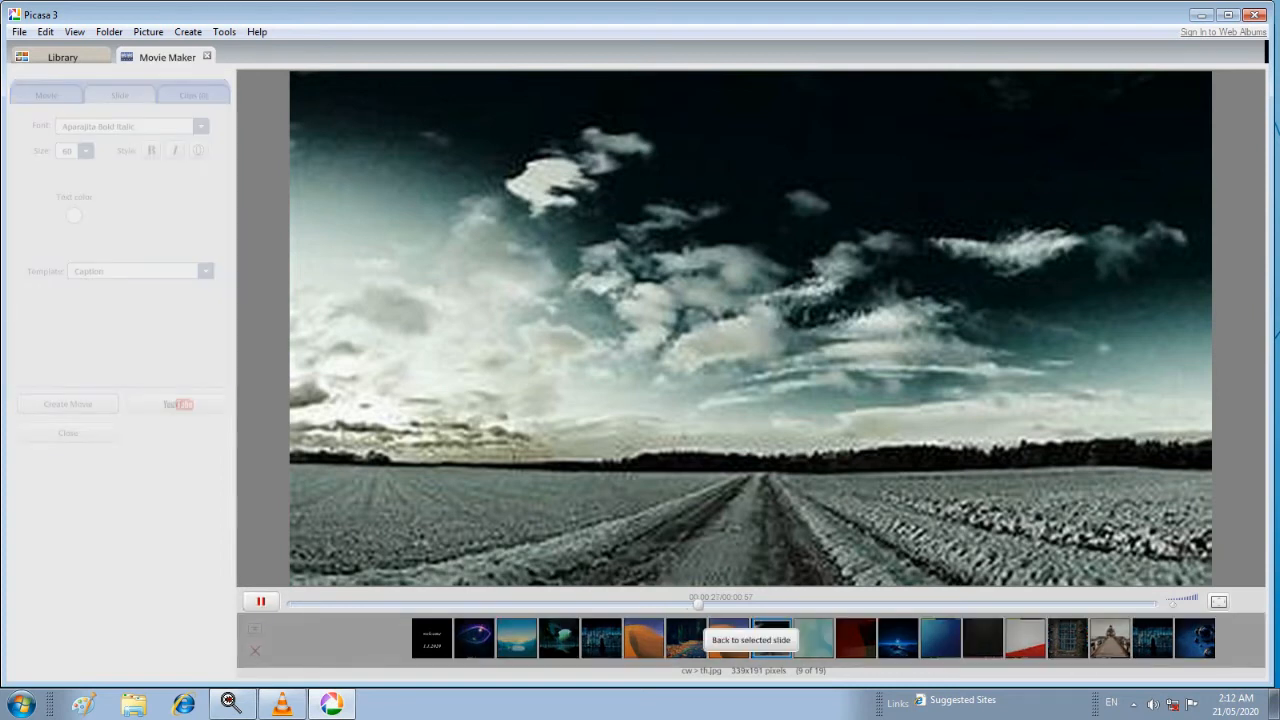
key("space")
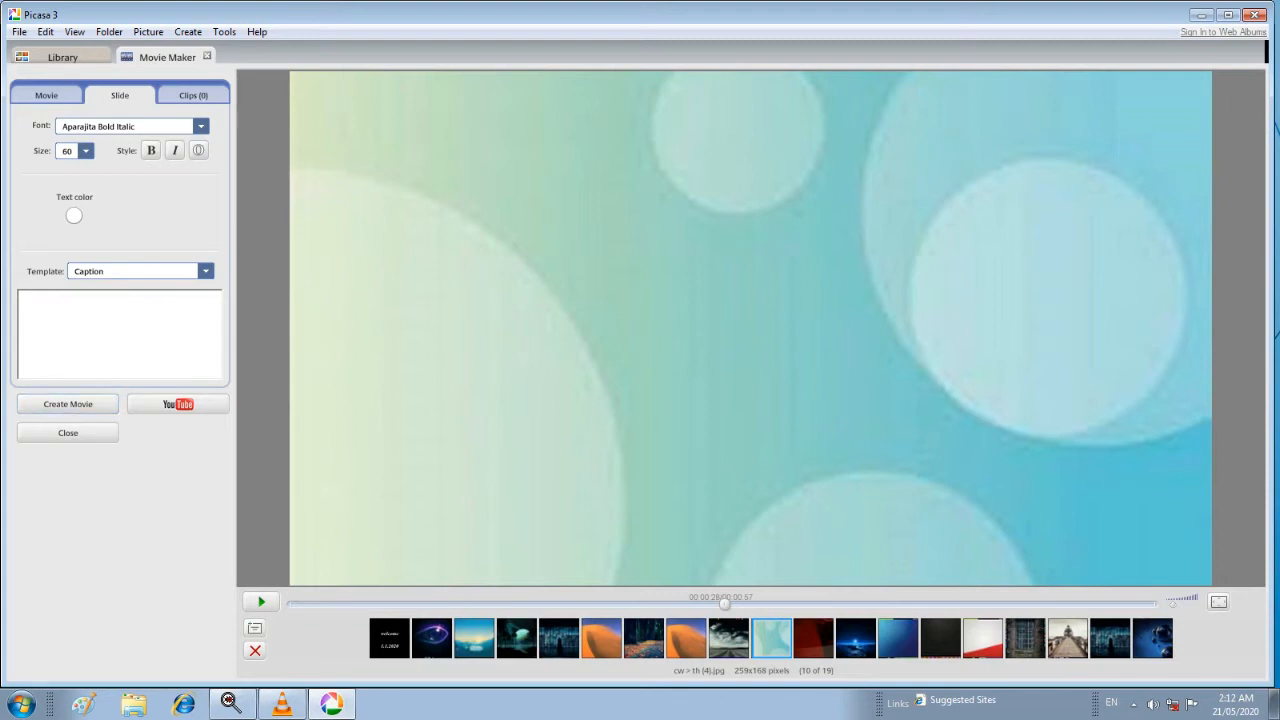
- Select the glowing eye slide and preview the movie from there
left_click(432, 638)
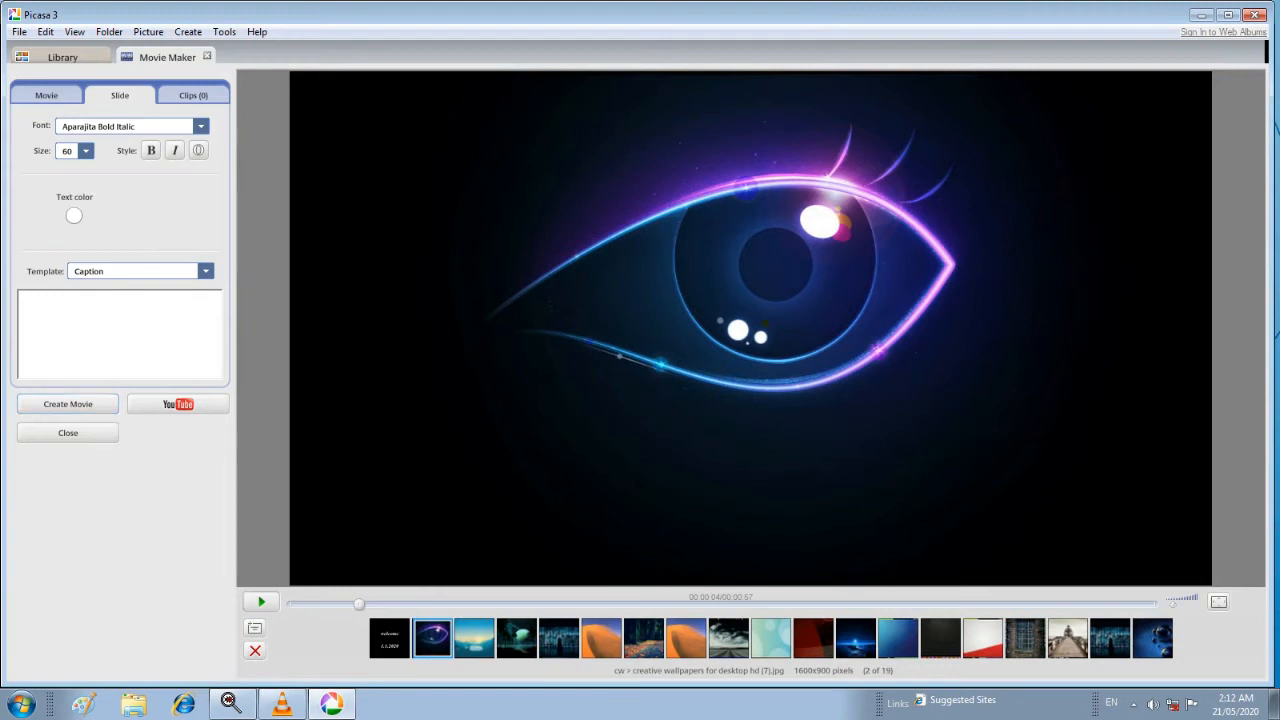
left_click(261, 601)
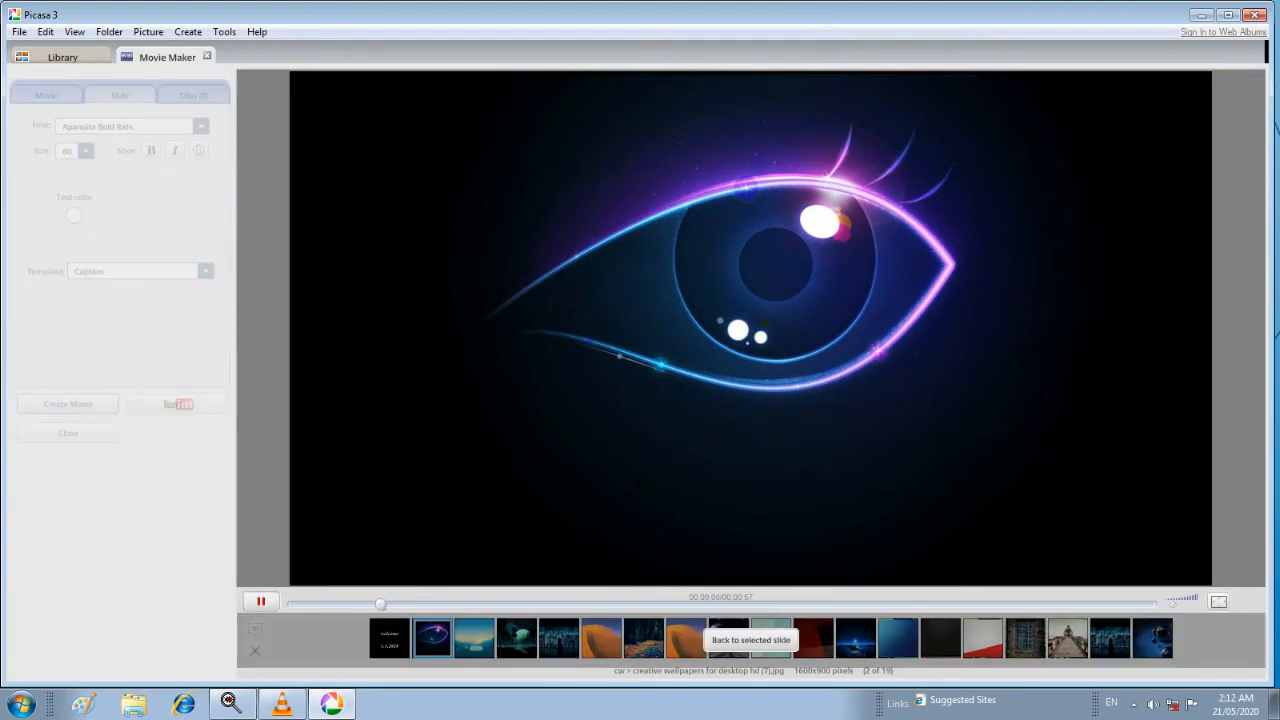
key("space")
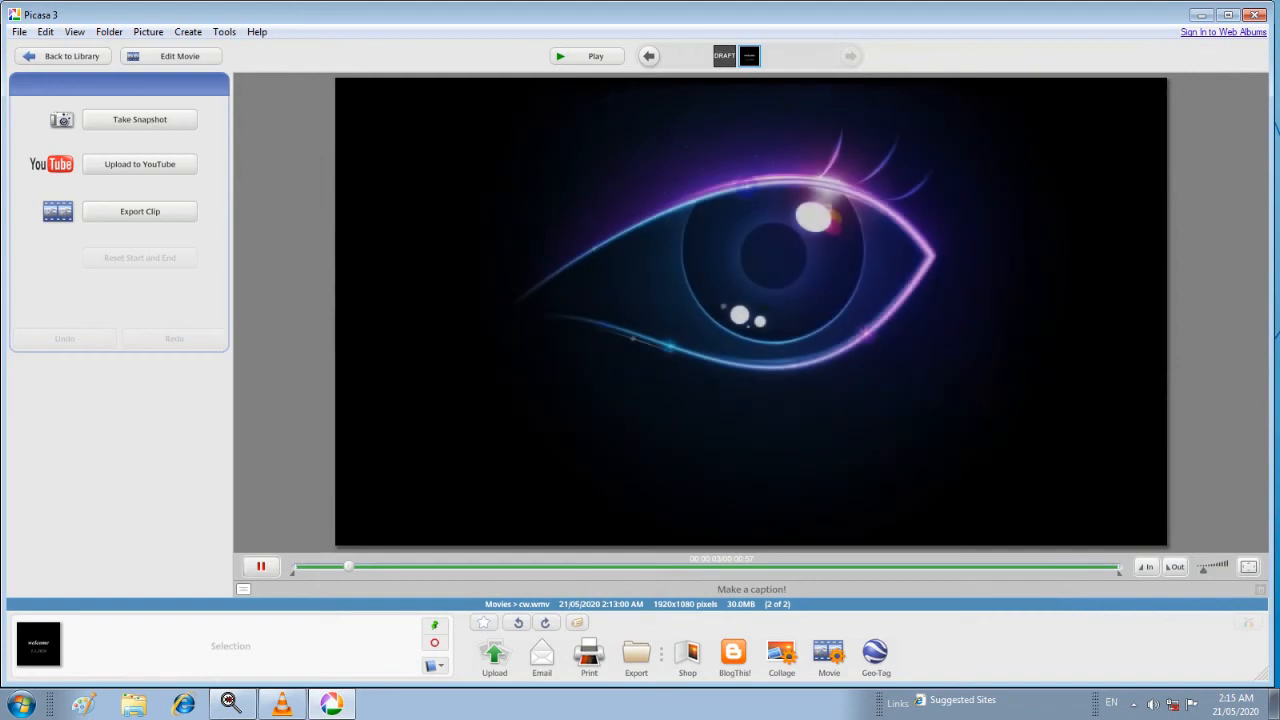
- Watch the finished movie cw.wmv, pausing at the glowing eye image and resuming up to the cloudy field image
left_click(261, 567)
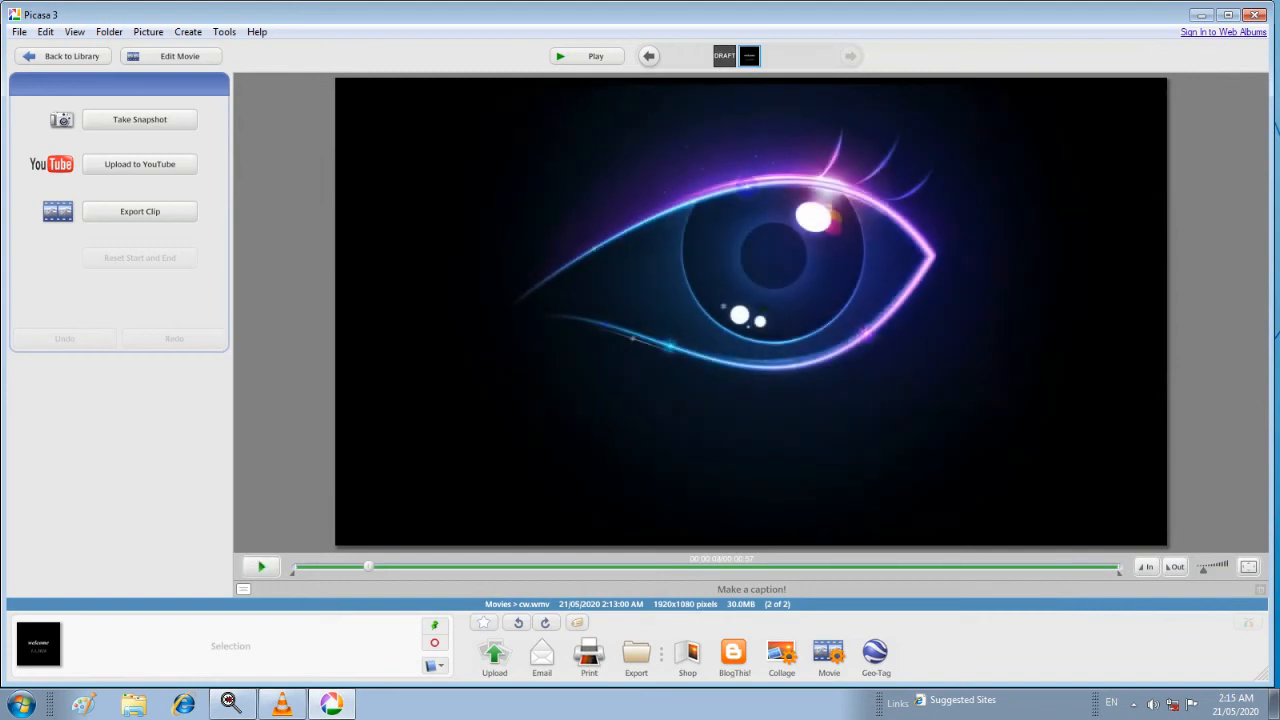
left_click(261, 567)
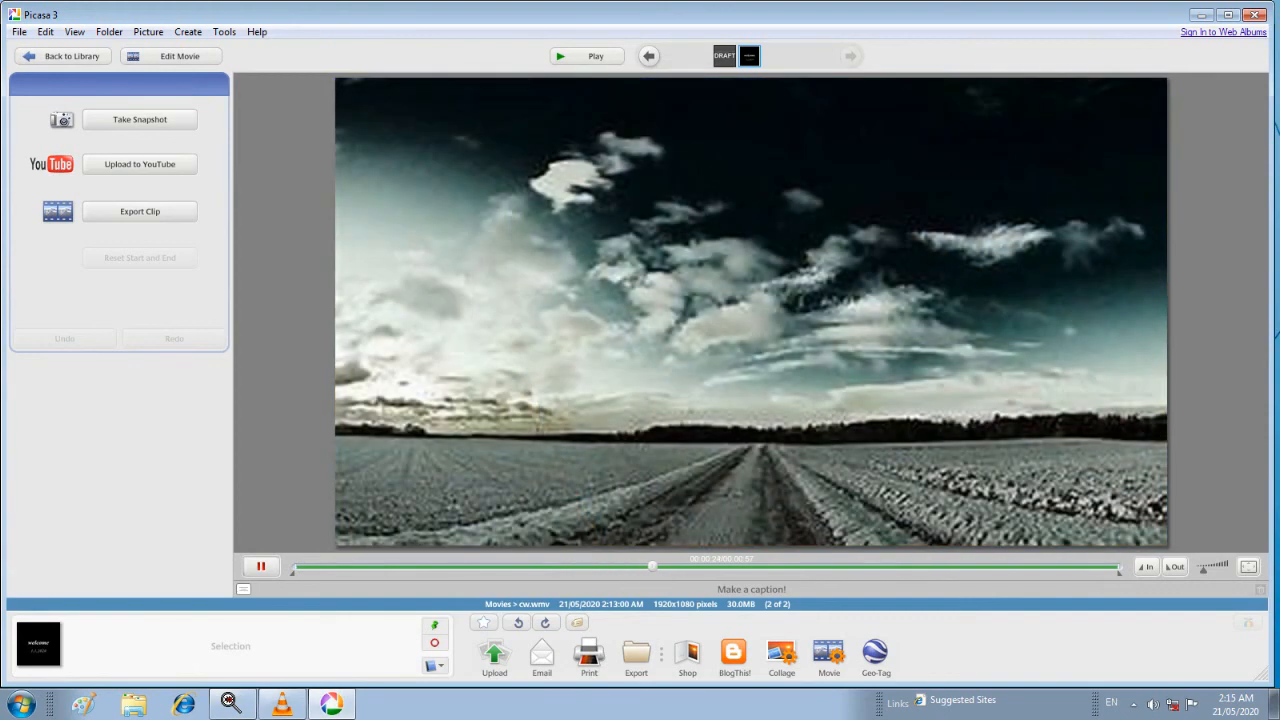
key("space")
- Leave the movie player and close Picasa
mouse_move(282, 704)
key("Escape")
key("alt+F4")
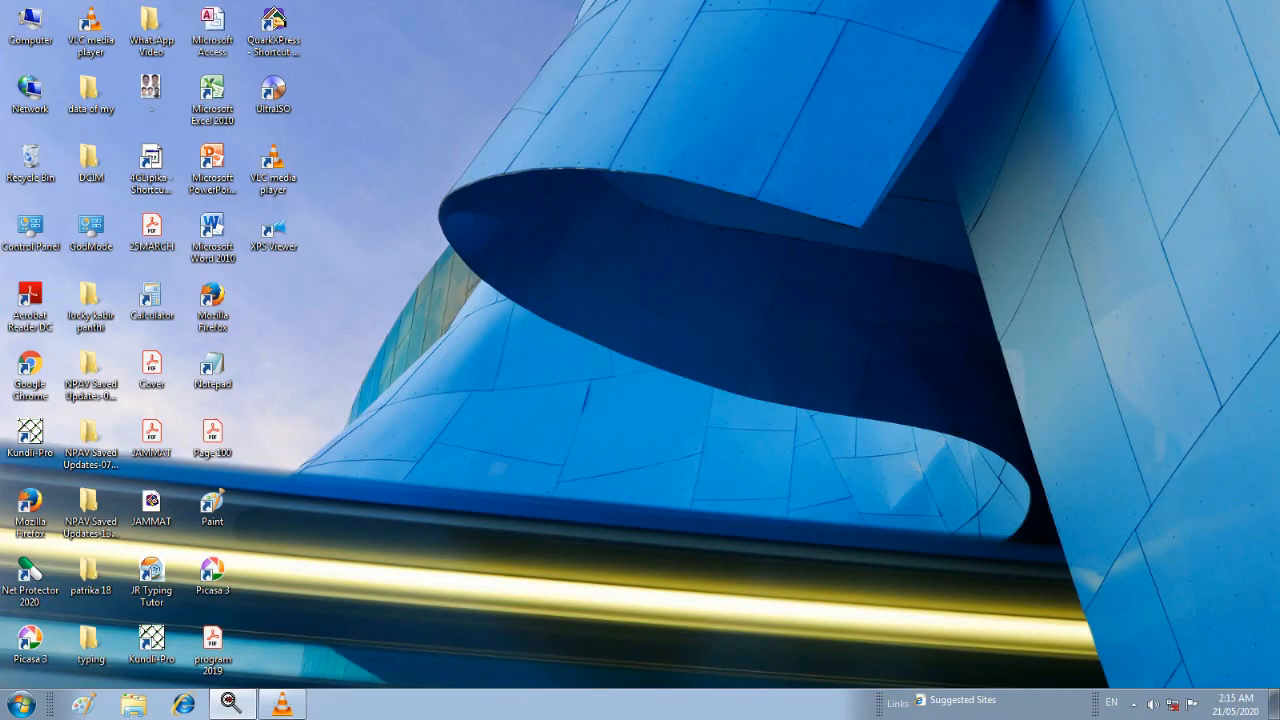